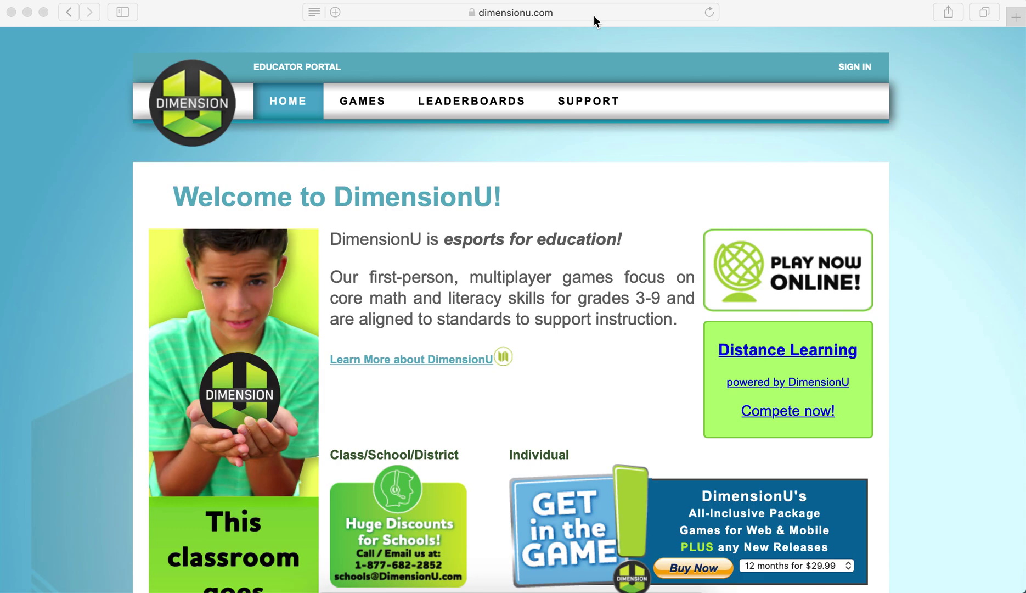
- Sign in with the username and password, declining Safari's offer to save the password
{"action": "left_click", "coordinate": [860, 70]}
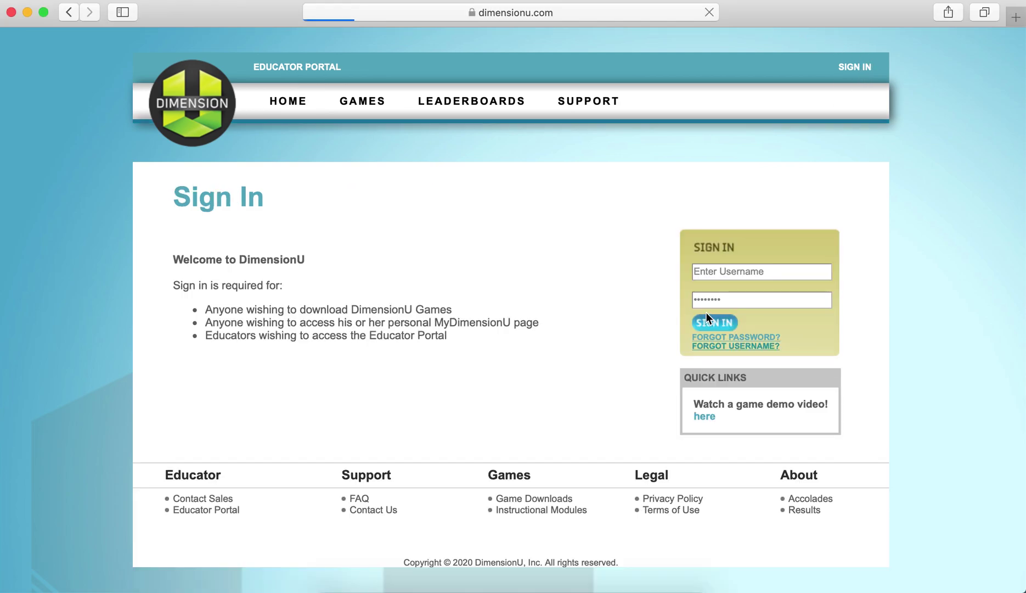
{"action": "type", "text": "GameOn"}
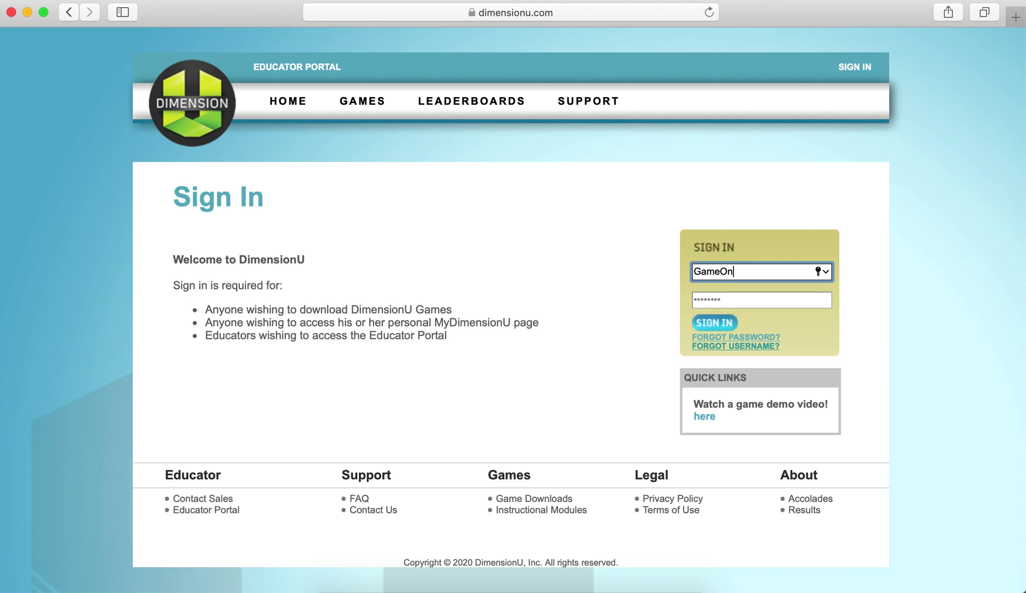
{"action": "type", "text": "1"}
{"action": "key", "text": "Tab"}
{"action": "type", "text": "••"}
{"action": "key", "text": "Return"}
{"action": "left_click", "coordinate": [484, 108]}
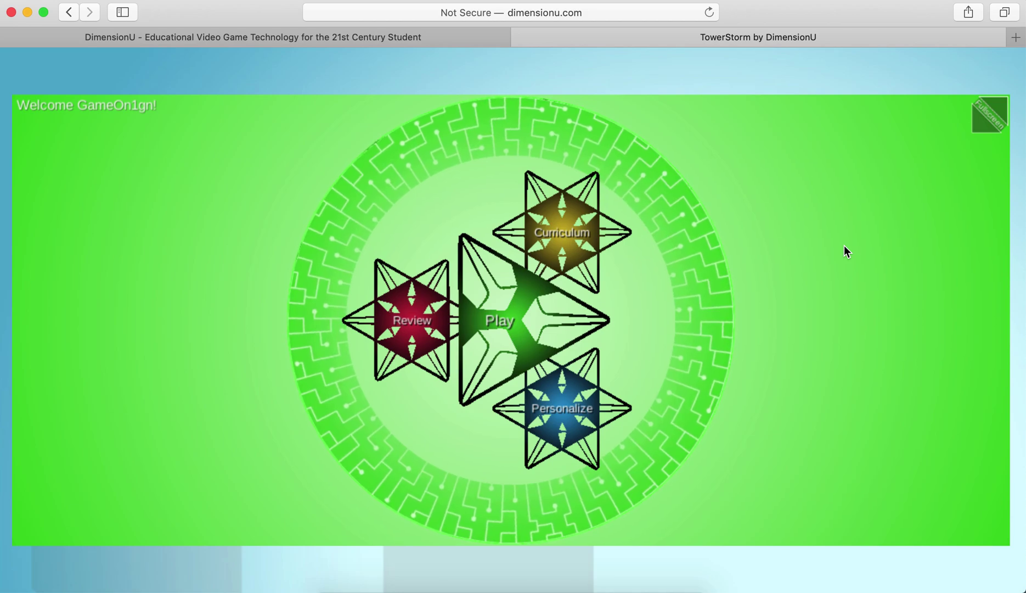
- Set the TowerStorm curriculum subject to Math and the level to E
{"action": "left_click", "coordinate": [561, 251]}
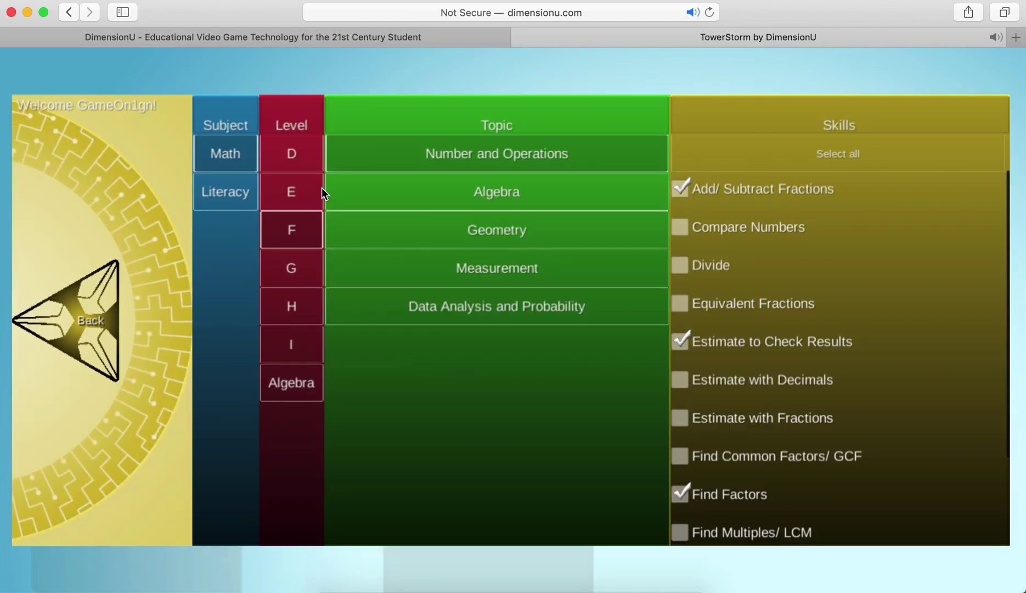
{"action": "left_click", "coordinate": [234, 199]}
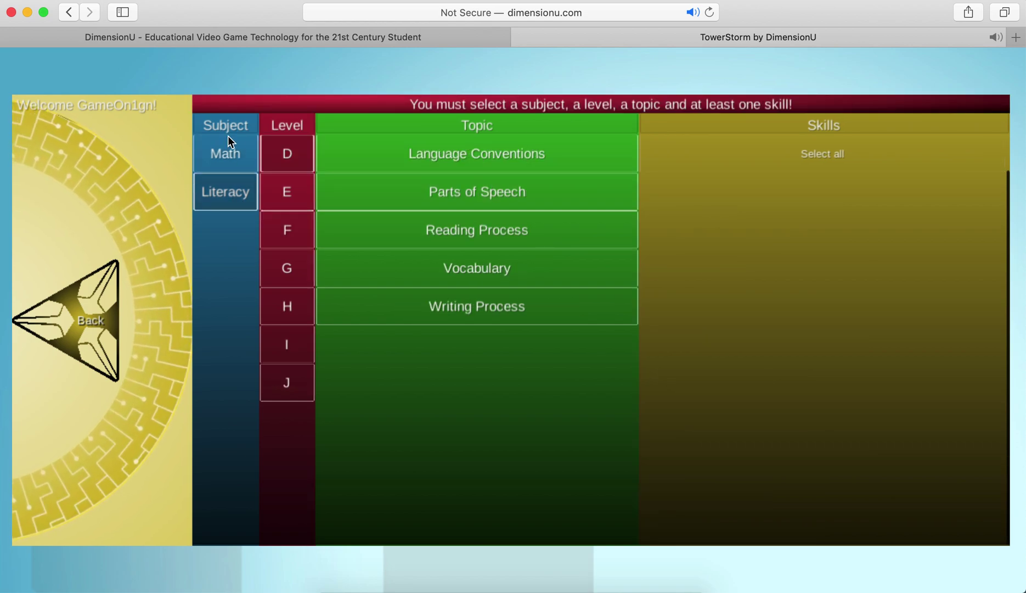
{"action": "left_click", "coordinate": [247, 140]}
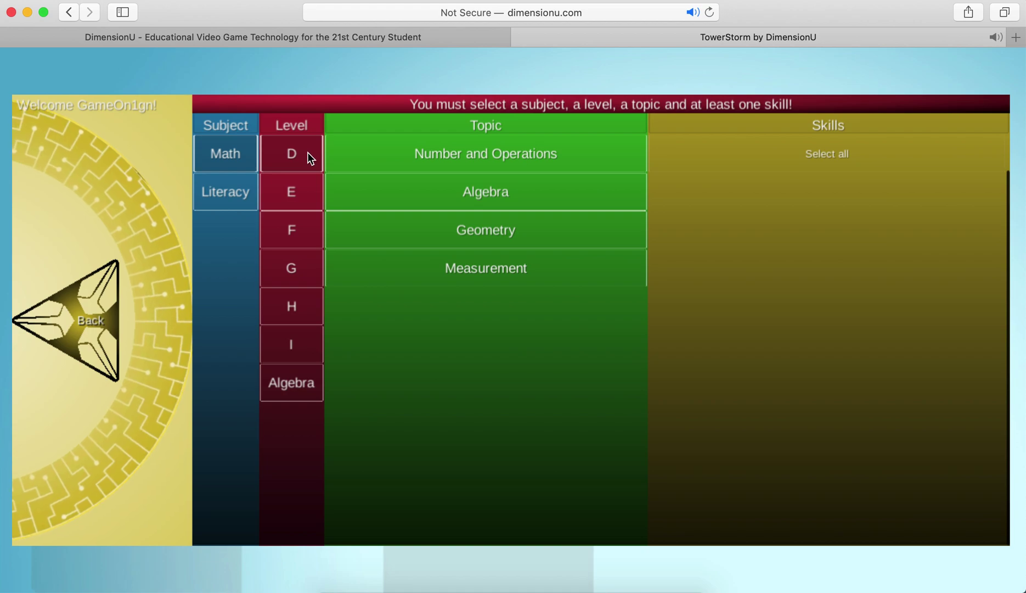
{"action": "left_click", "coordinate": [308, 187]}
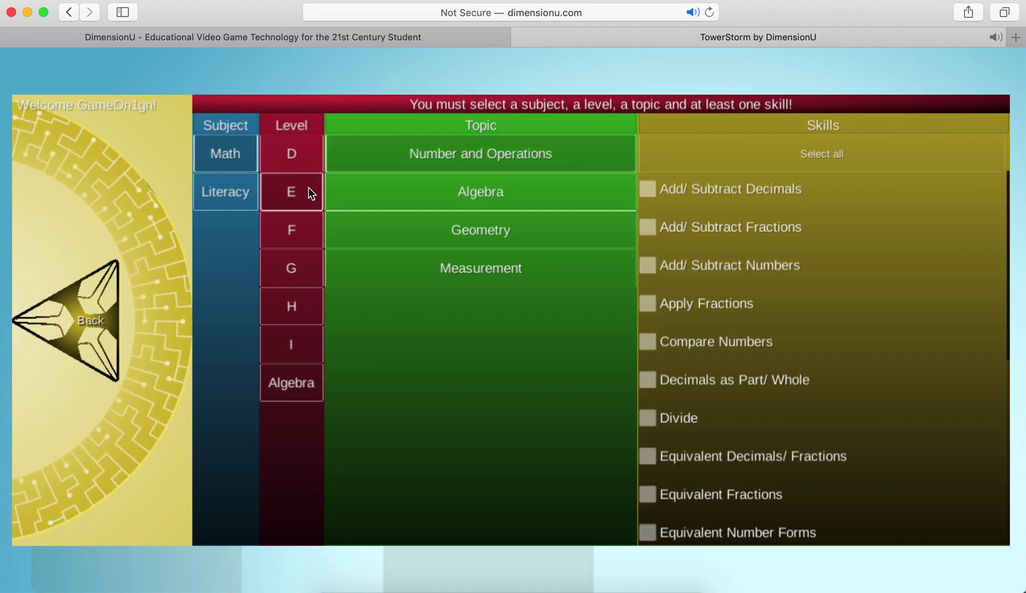
{"action": "left_click", "coordinate": [305, 225]}
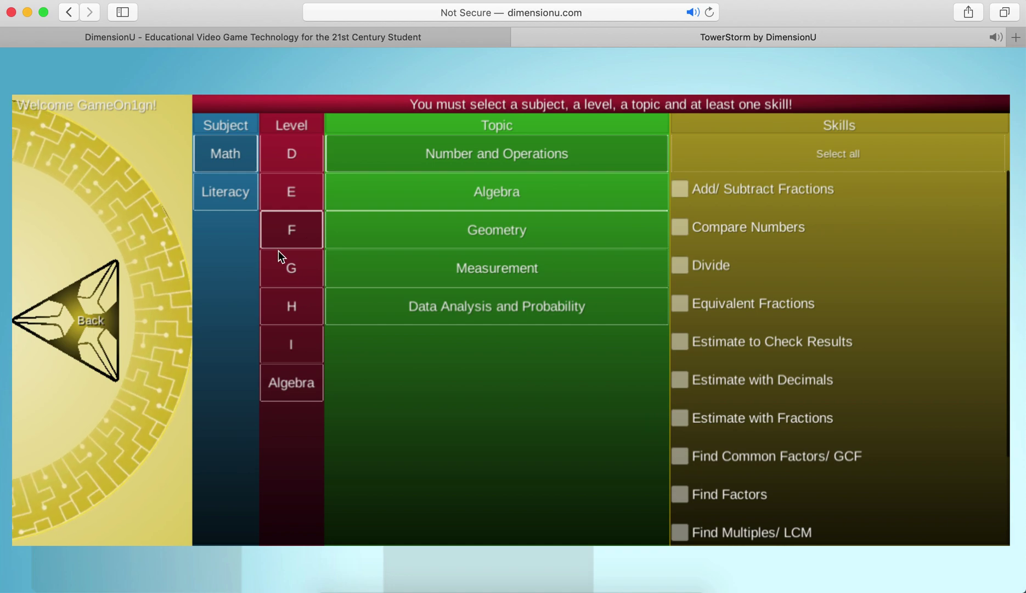
{"action": "left_click", "coordinate": [297, 197]}
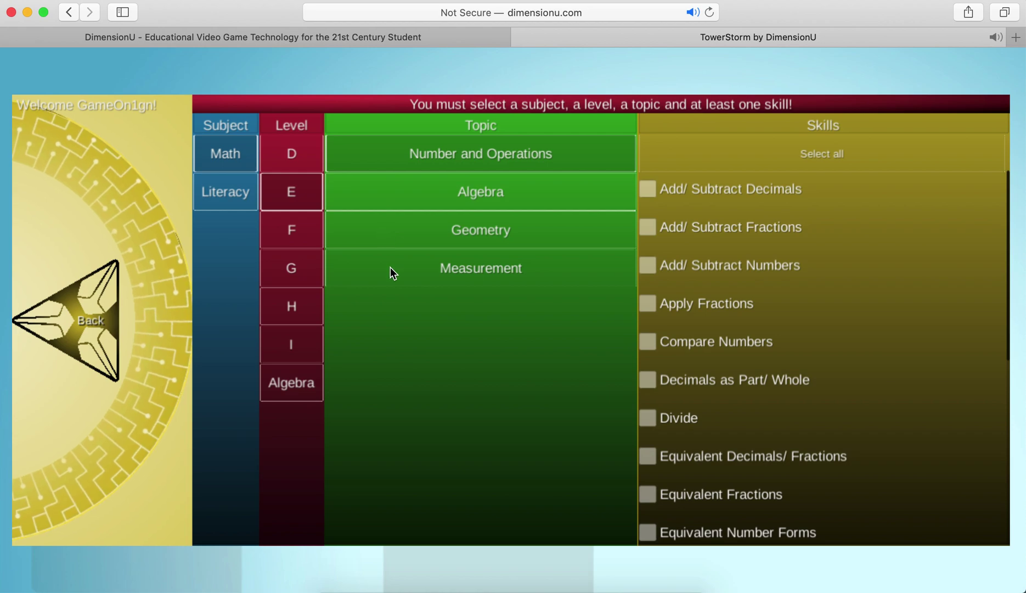
- Browse the Algebra, Geometry and Measurement skills, then show Number and Operations skills
{"action": "left_click", "coordinate": [499, 190]}
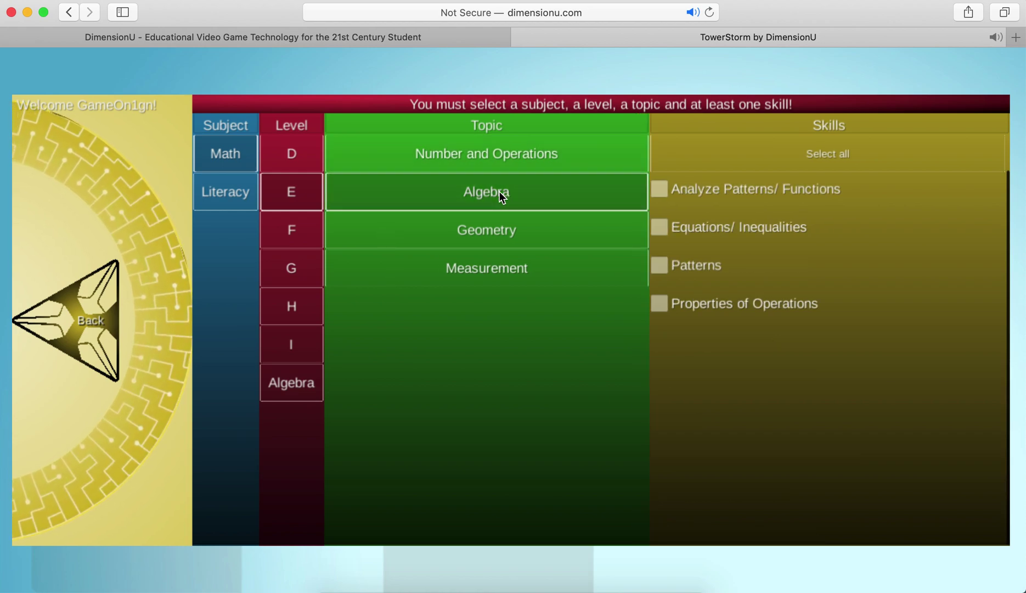
{"action": "left_click", "coordinate": [511, 228]}
{"action": "left_click", "coordinate": [517, 261]}
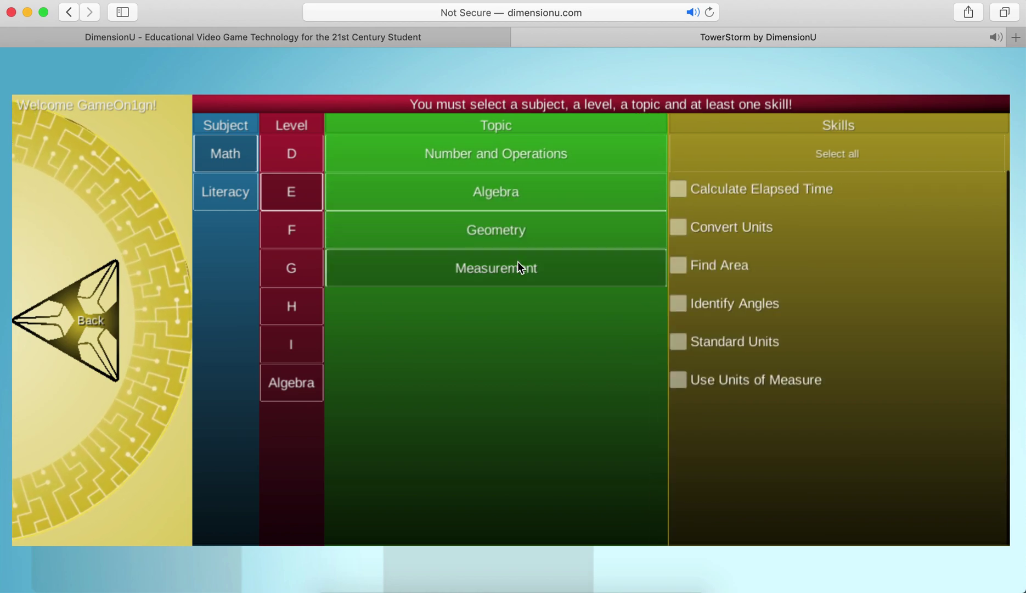
{"action": "left_click", "coordinate": [496, 161]}
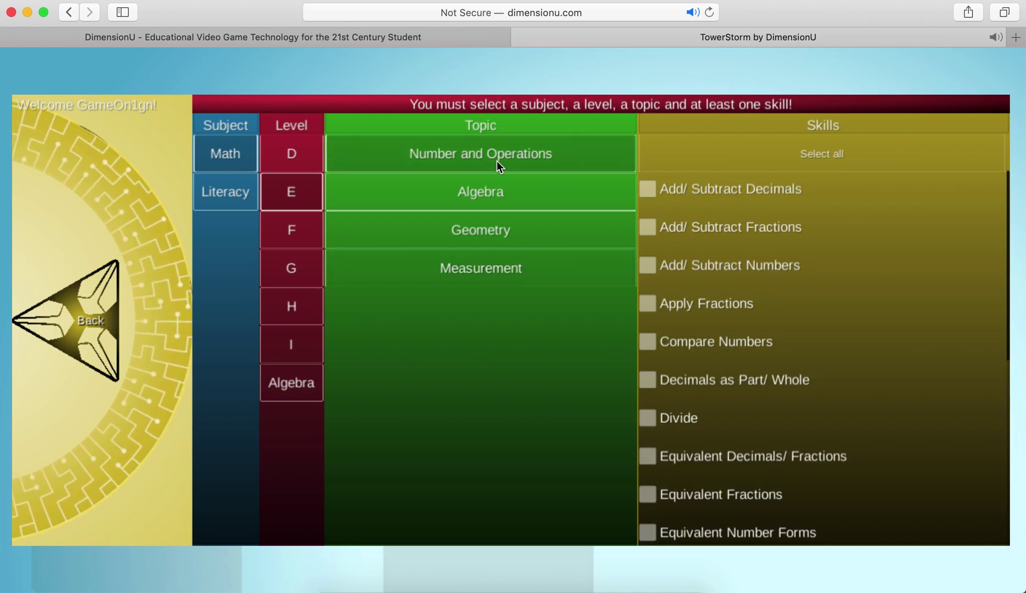
{"action": "scroll", "coordinate": [764, 392], "scroll_direction": "down", "scroll_amount": 4}
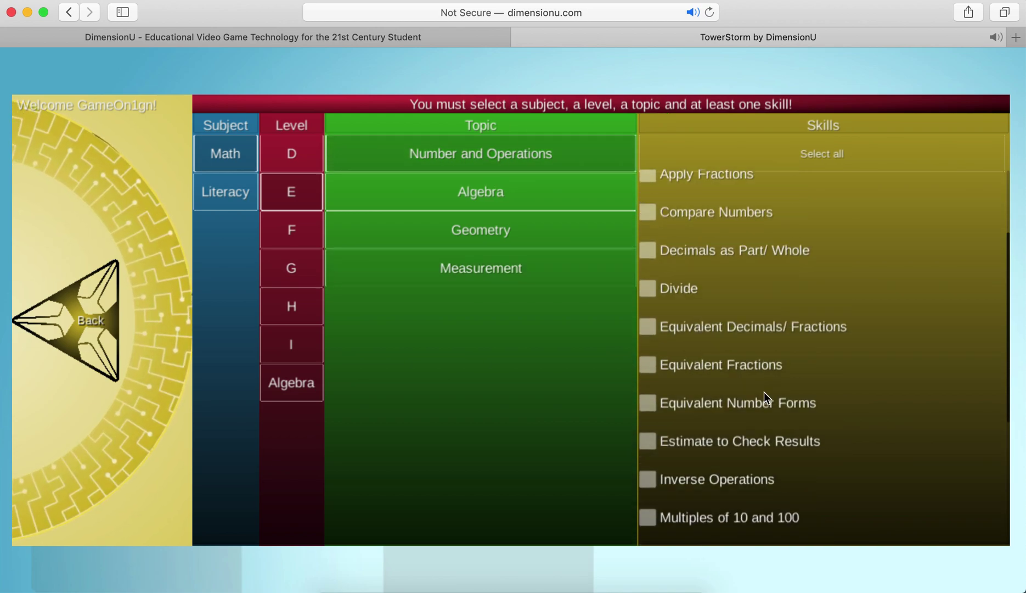
{"action": "scroll", "coordinate": [764, 392], "scroll_direction": "down", "scroll_amount": 4}
{"action": "scroll", "coordinate": [764, 392], "scroll_direction": "up", "scroll_amount": 1}
{"action": "scroll", "coordinate": [765, 392], "scroll_direction": "up", "scroll_amount": 3}
{"action": "scroll", "coordinate": [764, 392], "scroll_direction": "up", "scroll_amount": 5}
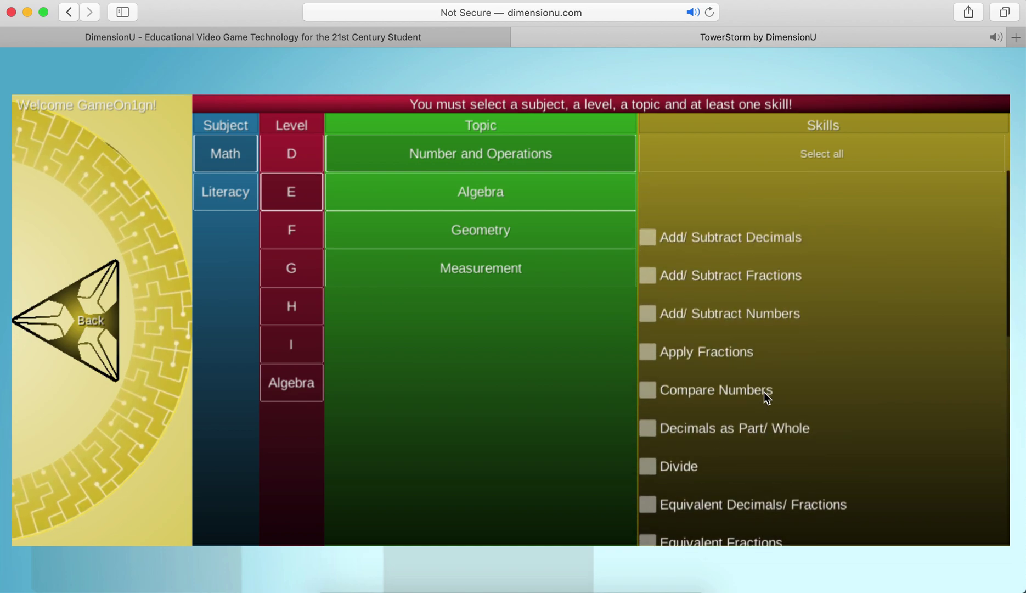
- Clear all skill checks, then check Add/Subtract Numbers, Divide and Estimate to Check Results
{"action": "left_click", "coordinate": [793, 157]}
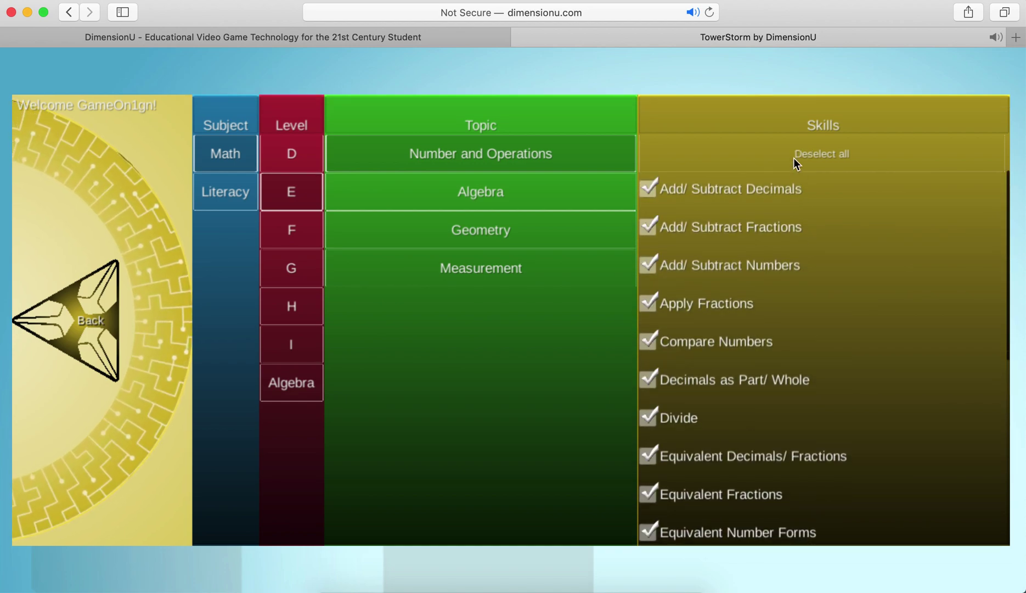
{"action": "left_click", "coordinate": [758, 152]}
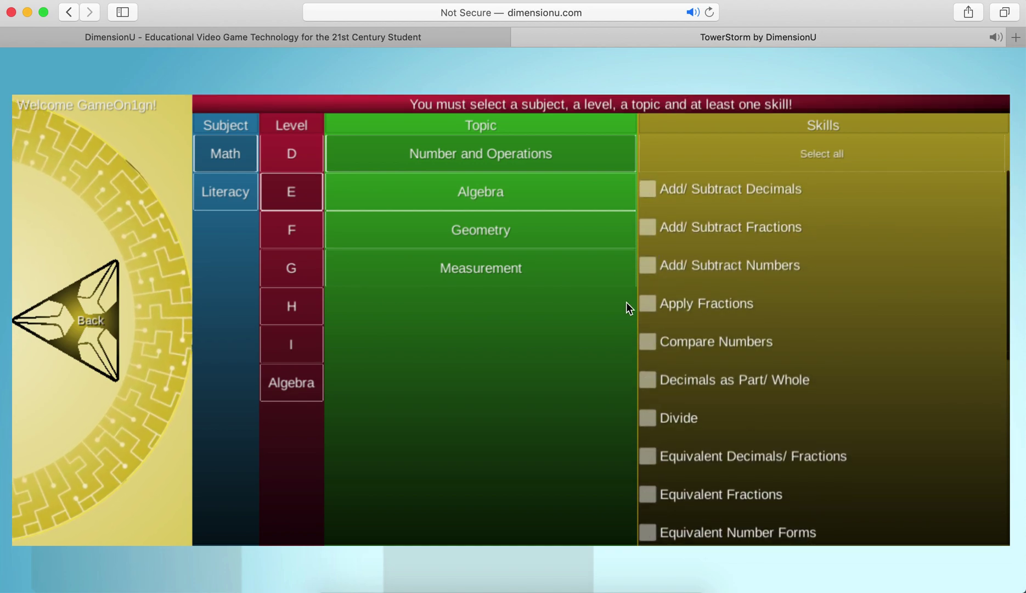
{"action": "left_click", "coordinate": [649, 267]}
{"action": "left_click", "coordinate": [649, 417]}
{"action": "scroll", "coordinate": [775, 408], "scroll_direction": "down", "scroll_amount": 1}
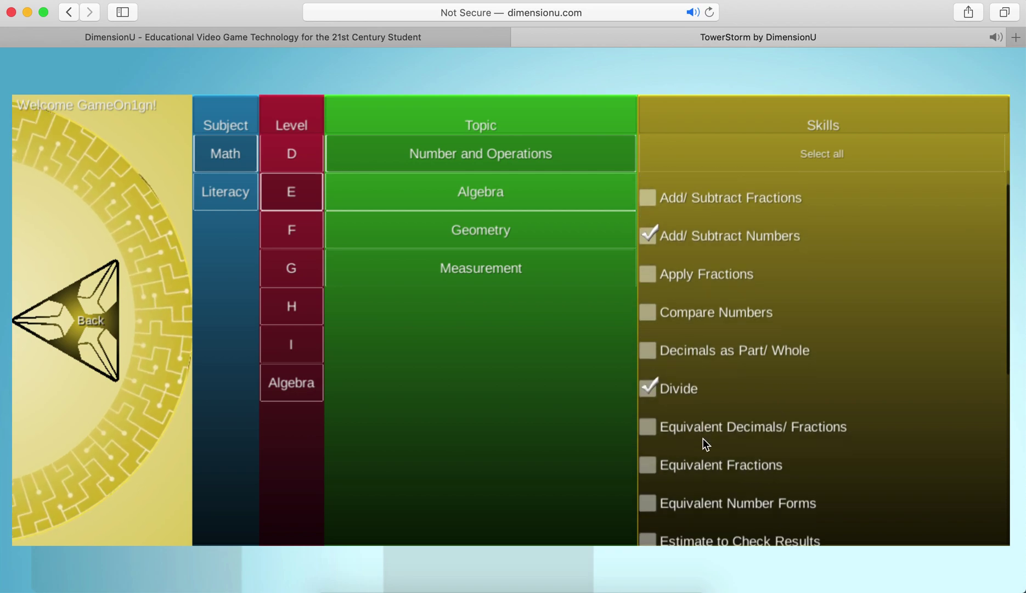
{"action": "scroll", "coordinate": [776, 407], "scroll_direction": "down", "scroll_amount": 2}
{"action": "left_click", "coordinate": [653, 454]}
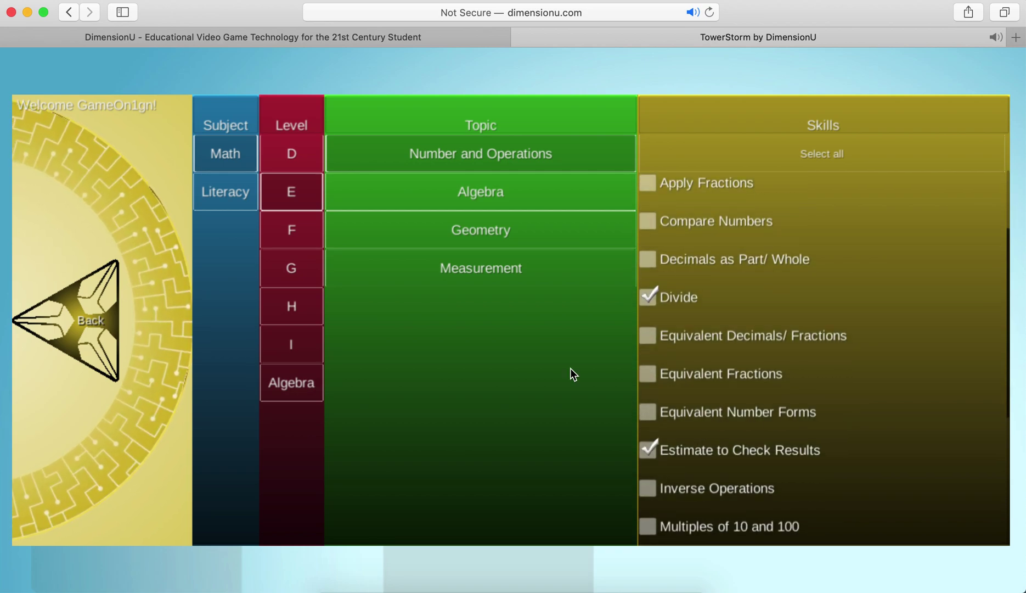
- Return to the TowerStorm main menu and choose to play the Desert Dunes map
{"action": "left_click", "coordinate": [95, 336]}
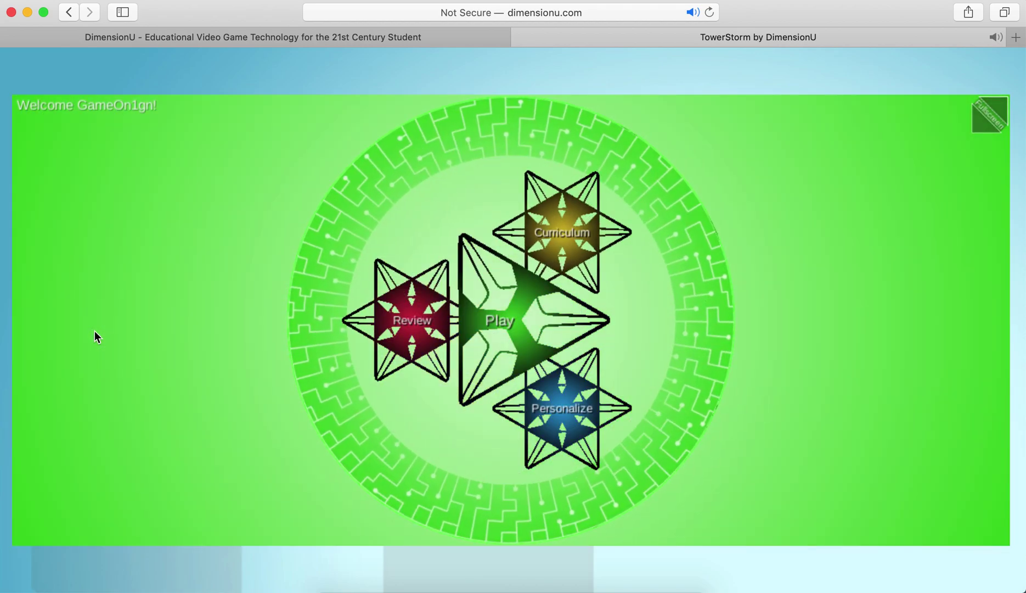
{"action": "left_click", "coordinate": [493, 329]}
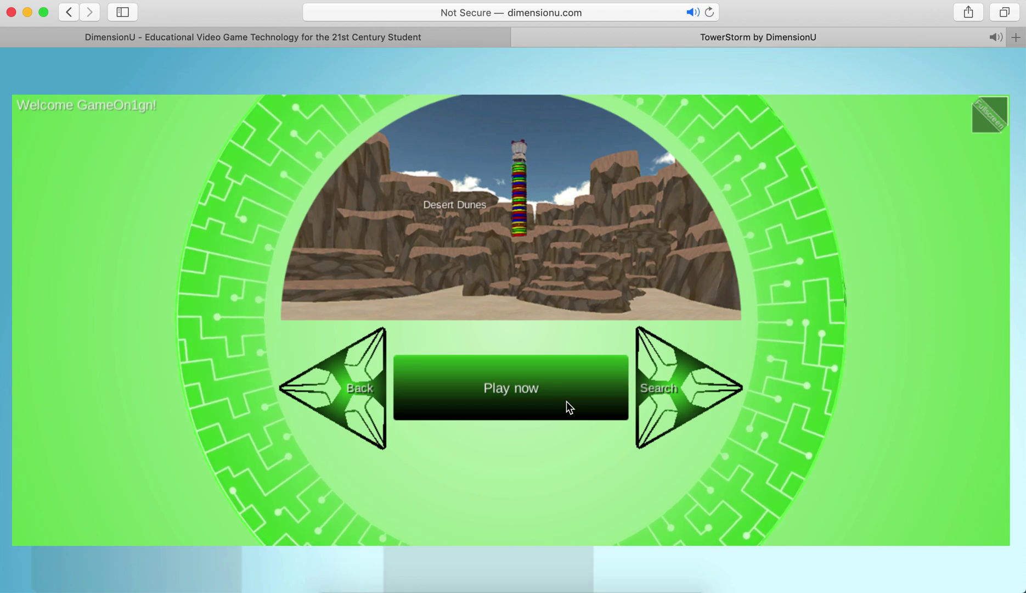
{"action": "left_click", "coordinate": [685, 389]}
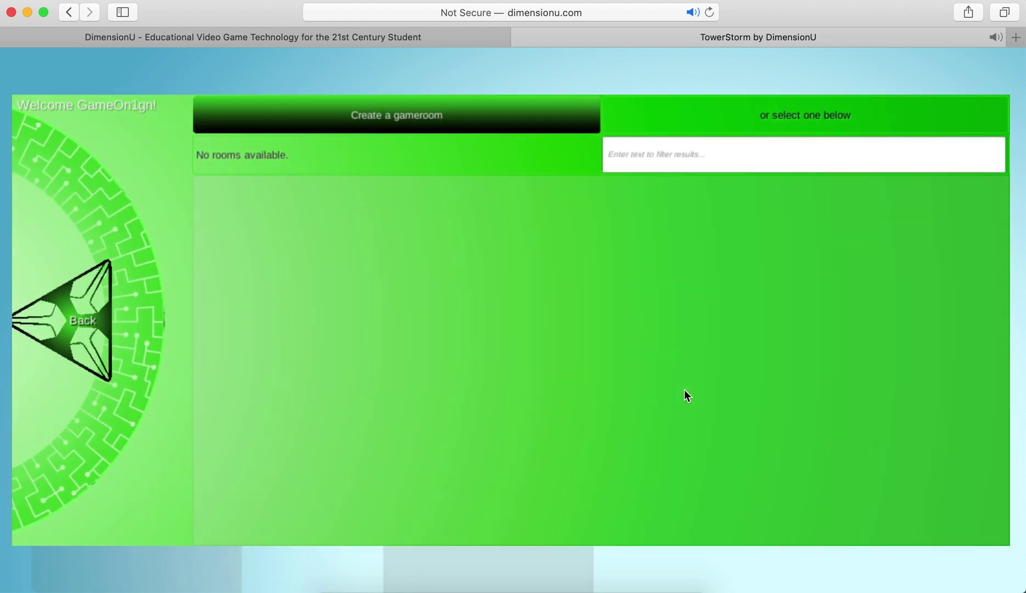
- Create a new game room and take camera control once the 10:00 match begins
{"action": "left_click", "coordinate": [453, 122]}
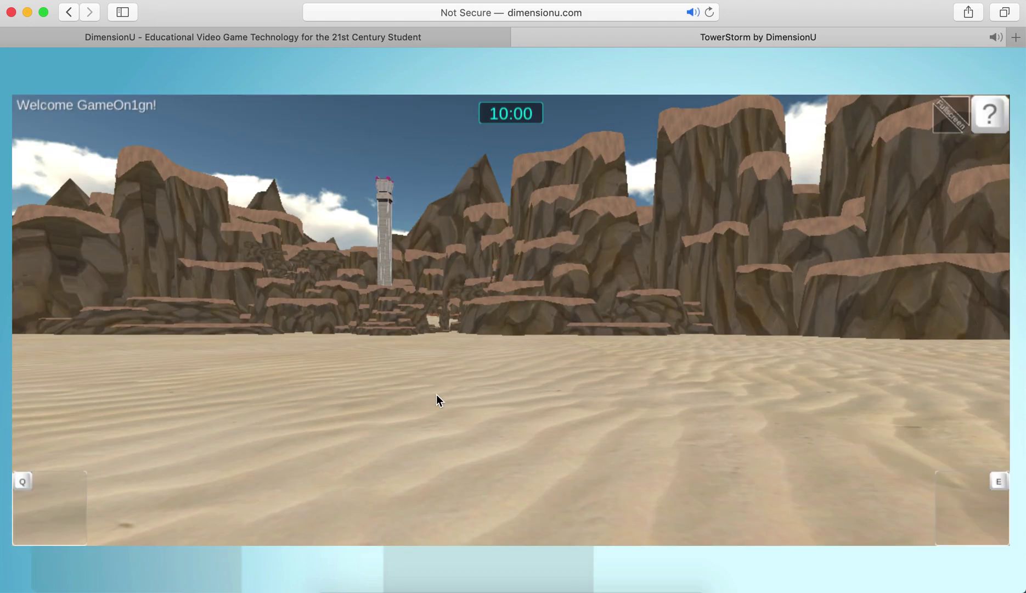
{"action": "left_click", "coordinate": [436, 399]}
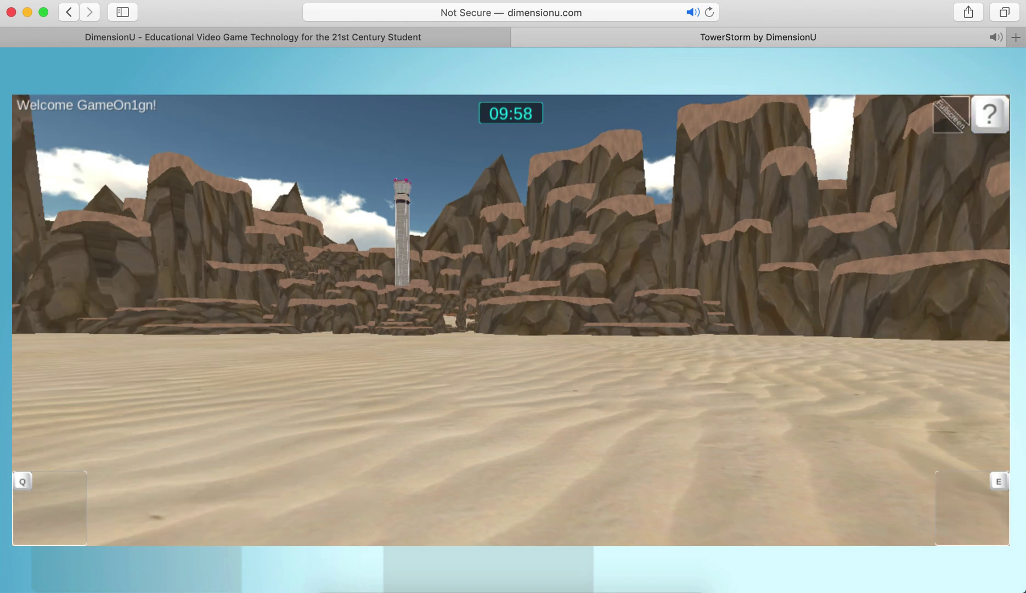